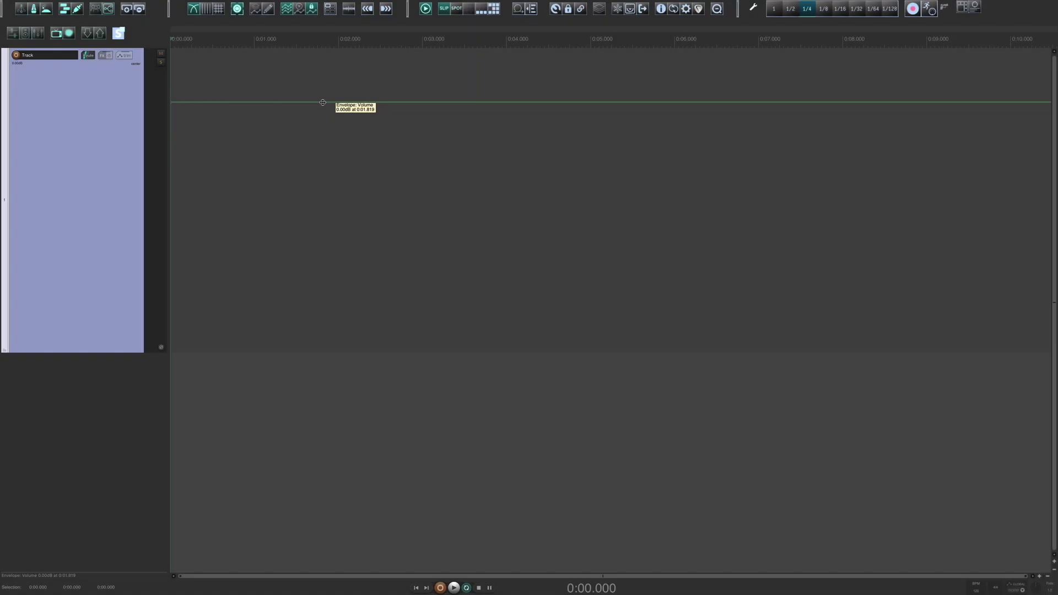
Lower the volume envelope after 0:02.360, ramp pan toward 85%L, and show the SC Slope envelope
drag(392, 103, 399, 110)
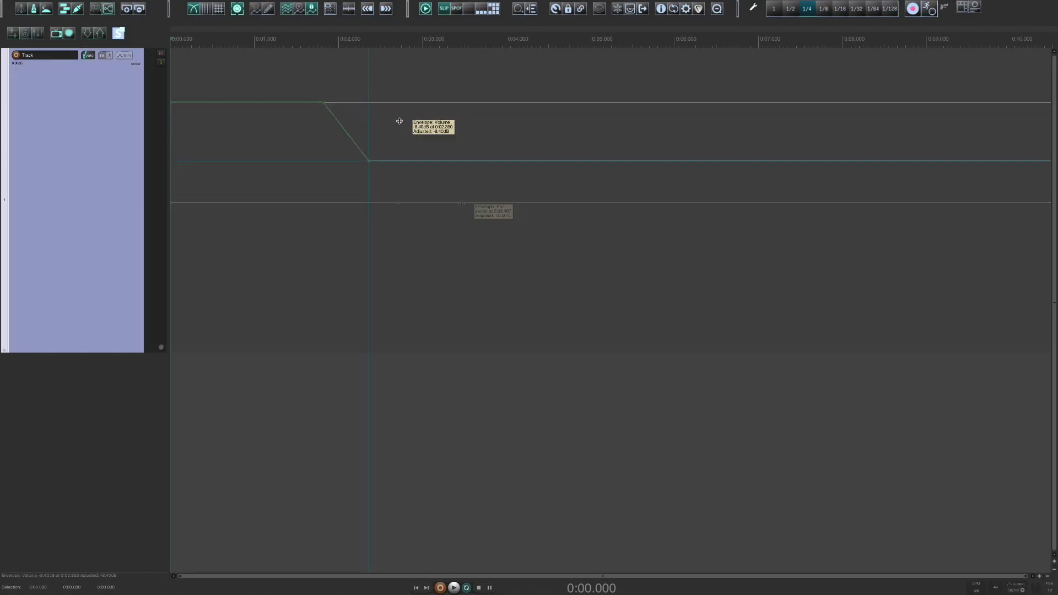
drag(479, 202, 506, 79)
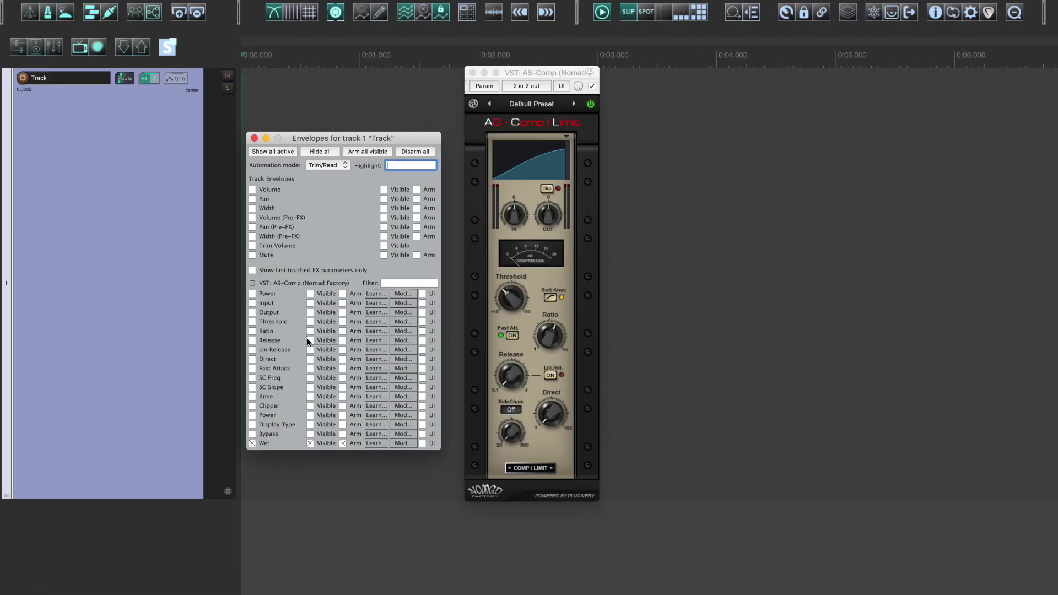
click(310, 387)
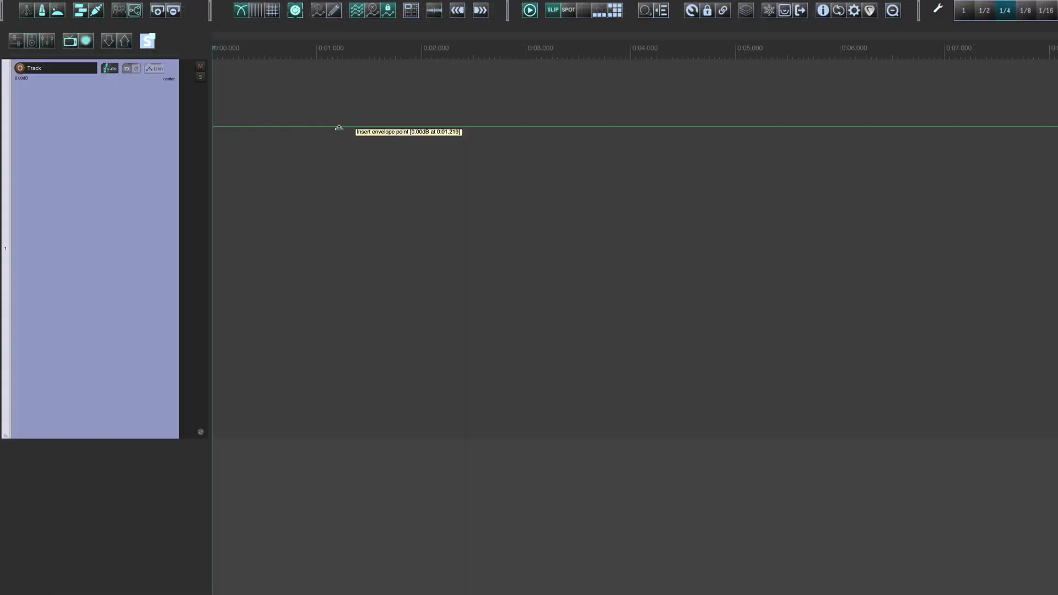
Add envelope points, pulling one down to about -9.6 dB and raising the last segment above 0 dB
click(339, 127)
click(398, 125)
drag(404, 126, 436, 153)
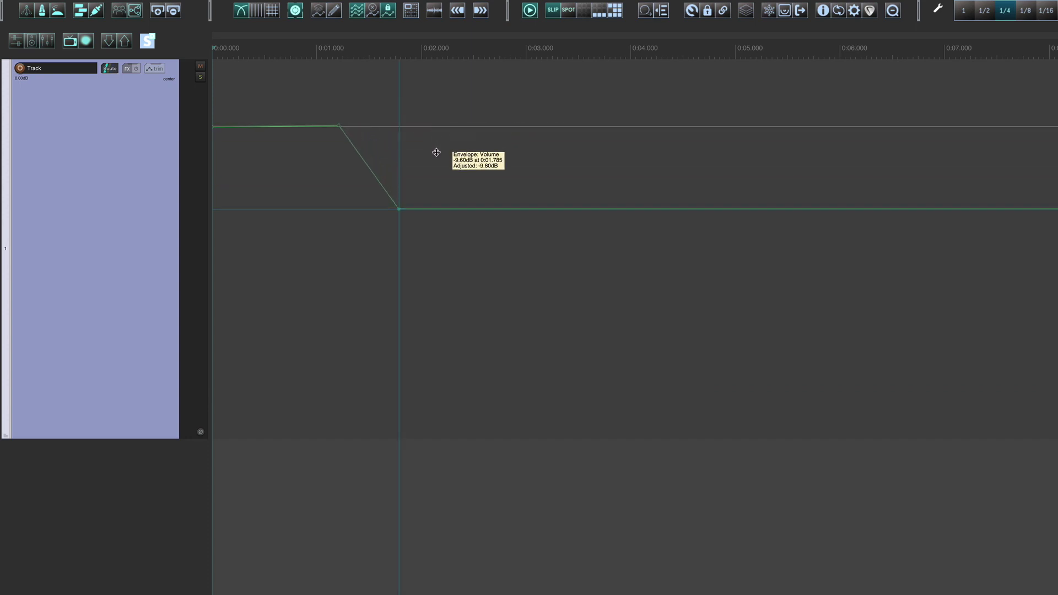
shift+click(507, 209)
shift+click(554, 209)
drag(576, 212, 576, 171)
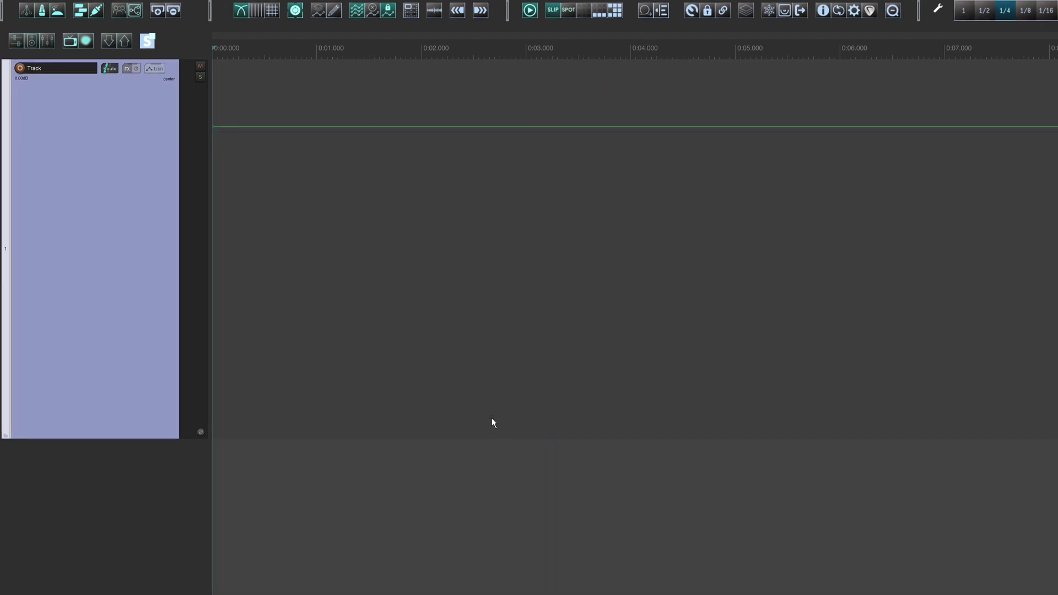
Hold Ctrl and freehand-draw a wavy volume curve with two dips to about -5 dB
key(ctrl)
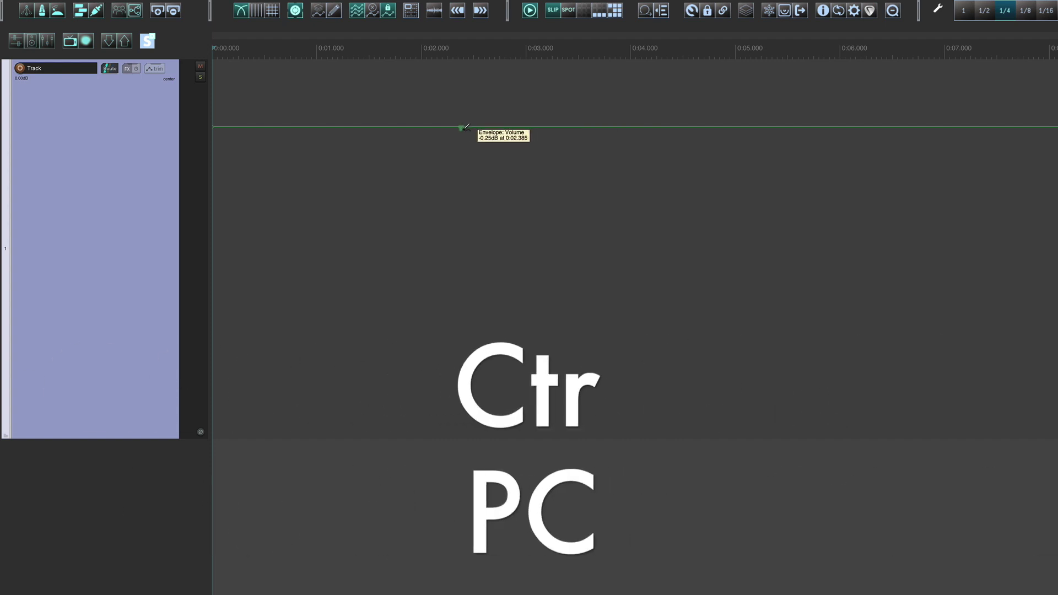
mouse_move(461, 127)
mouse_down()
mouse_move(491, 159)
mouse_move(525, 168)
mouse_move(556, 164)
mouse_move(602, 115)
mouse_up()
mouse_move(662, 142)
mouse_down()
mouse_move(704, 171)
mouse_move(740, 157)
mouse_move(769, 120)
mouse_move(804, 114)
mouse_up()
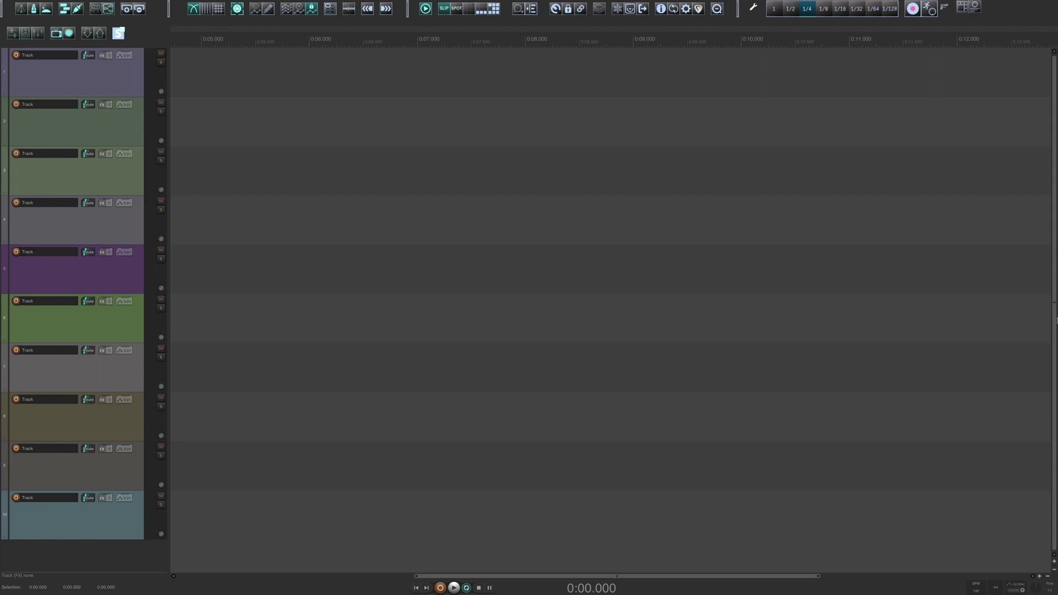
Show the mixer, then open and close the Track Manager with Cmd+Alt+M
key(super+m)
key(super+m)
key(super+alt+m)
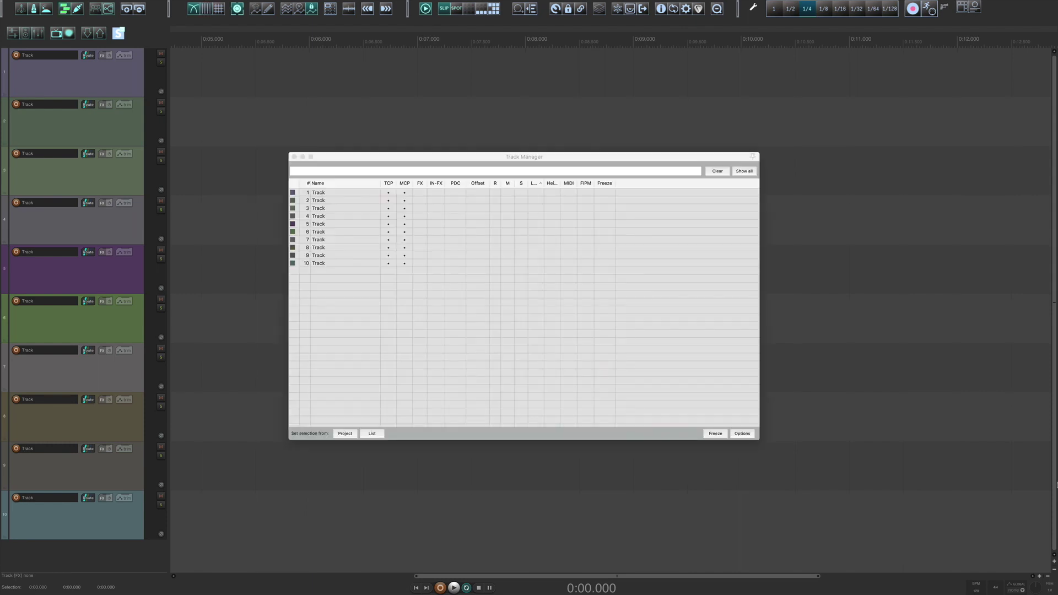
key(super+alt+m)
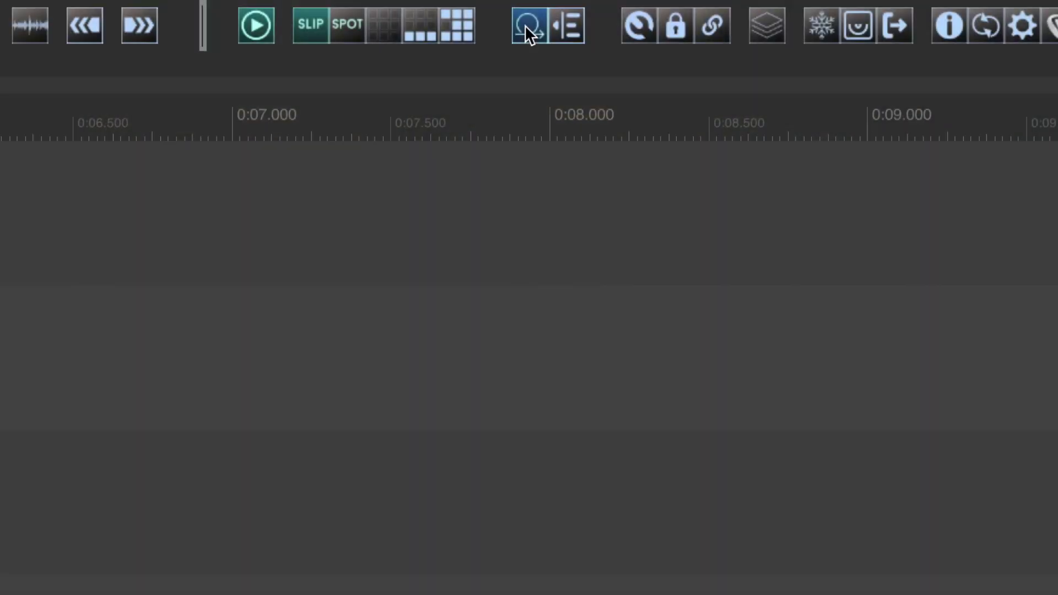
Turn on the Repeat/loop toggle in the toolbar
click(528, 25)
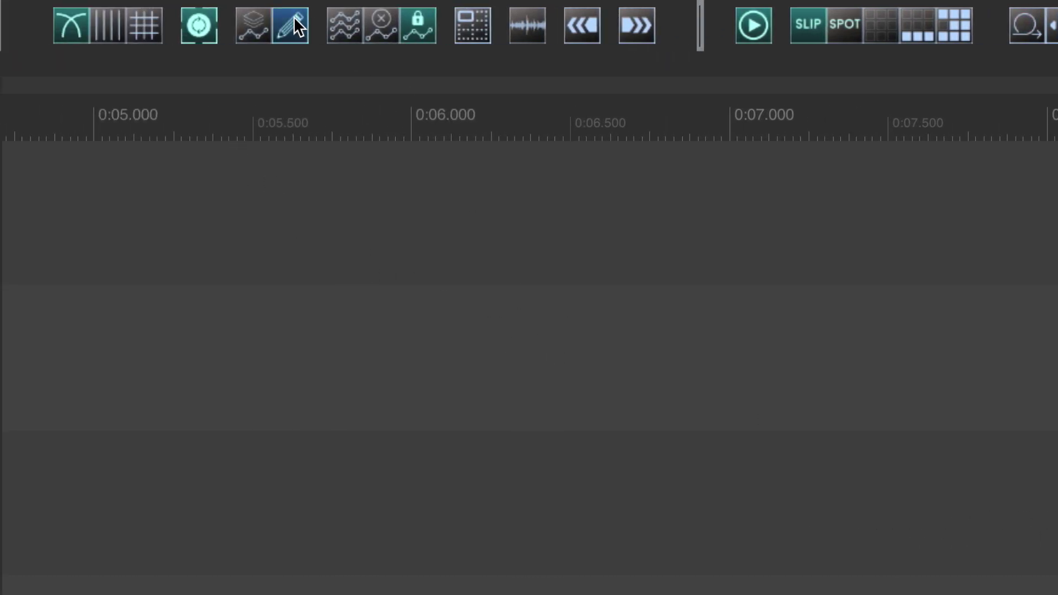
Enable freehand envelope drawing with the pencil toolbar button
click(294, 21)
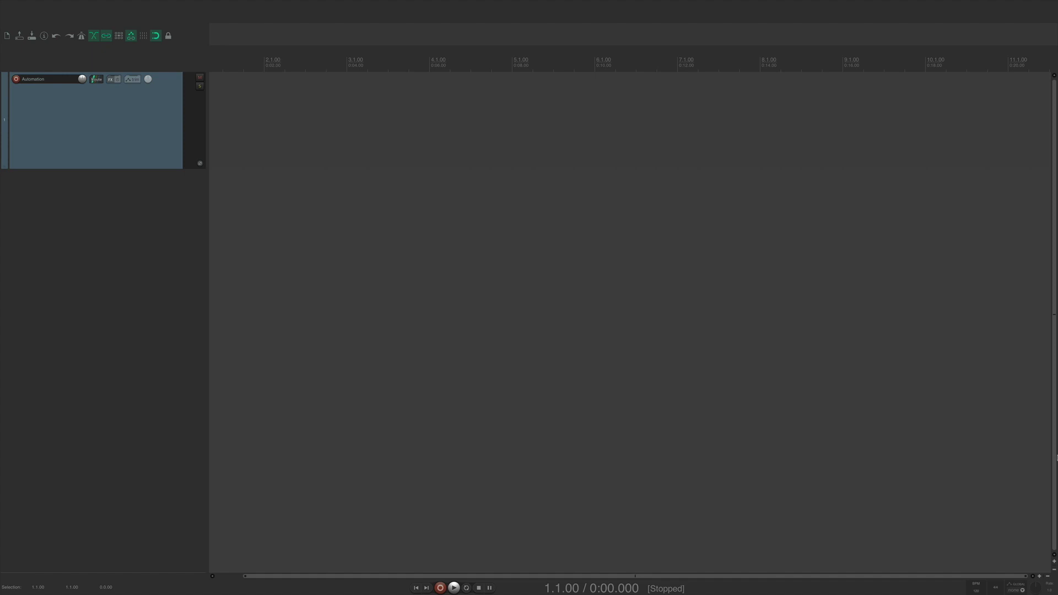
Open the SWS Cycle Action editor from the Extensions menu
mouse_move(335, 2)
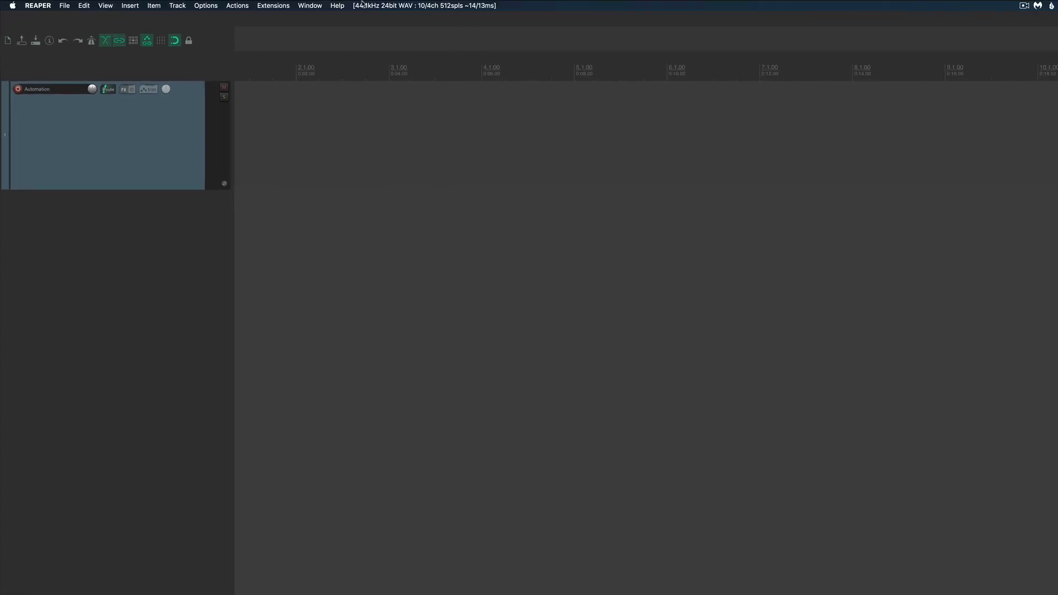
click(264, 6)
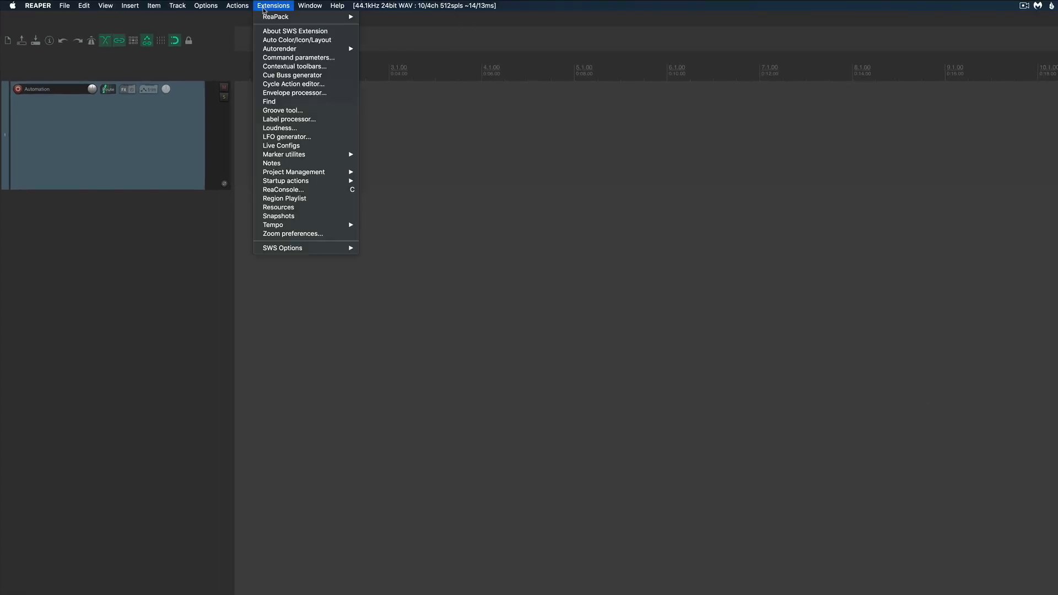
click(267, 84)
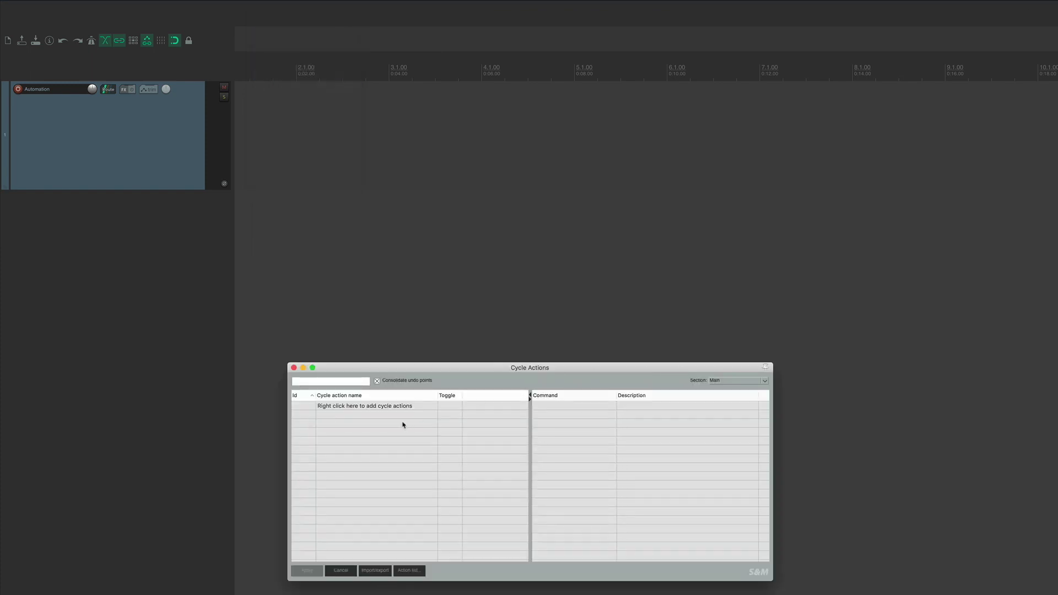
Add a cycle action named 'Pencil Tool (On/Off)' and bring up the Action list
right_click(358, 407)
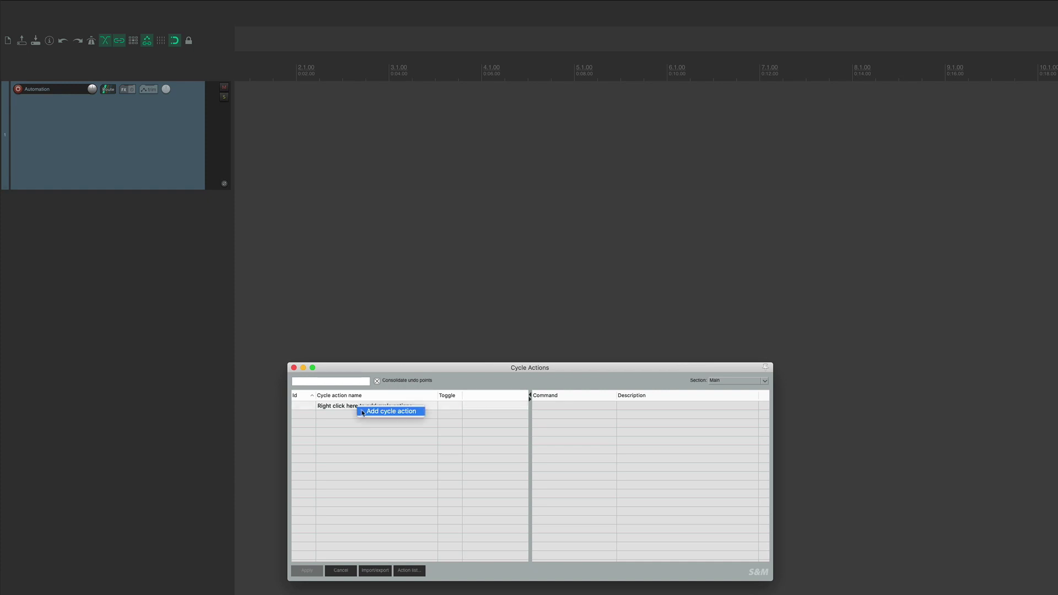
click(386, 412)
text(Pencil)
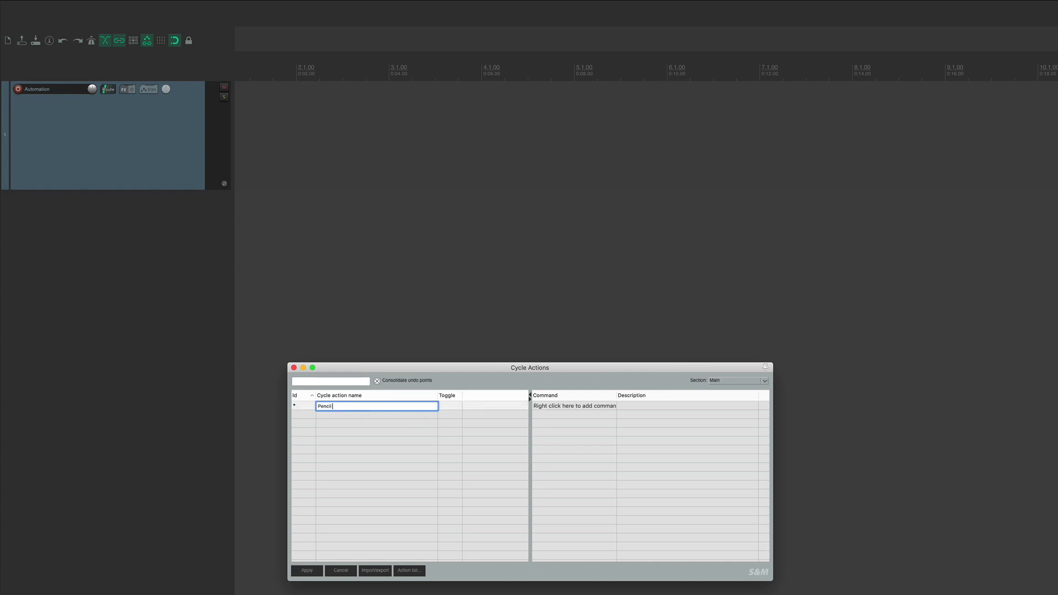
text( Tool (On/Off))
key(Return)
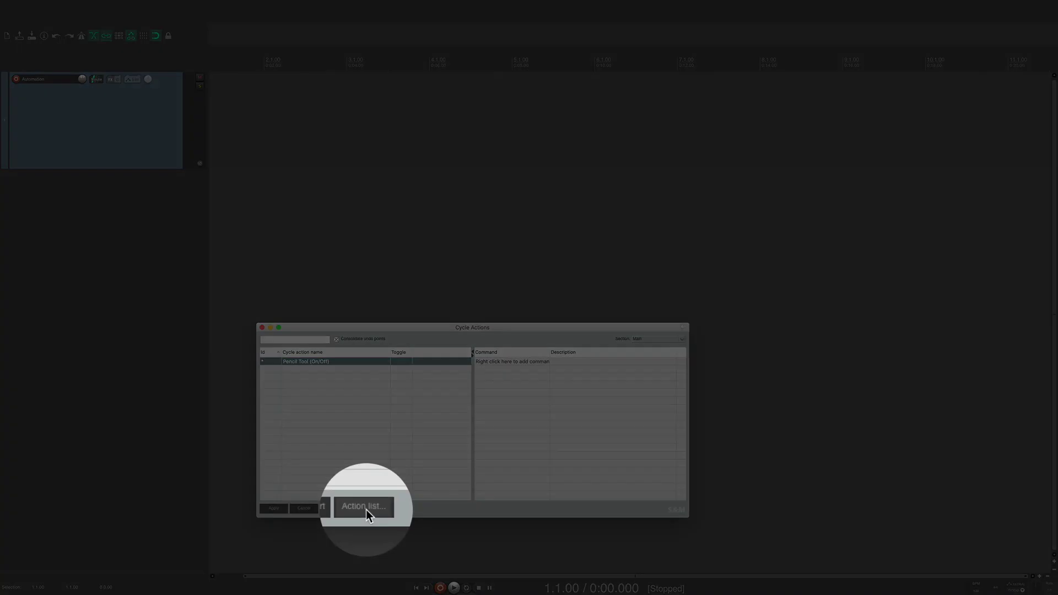
click(365, 509)
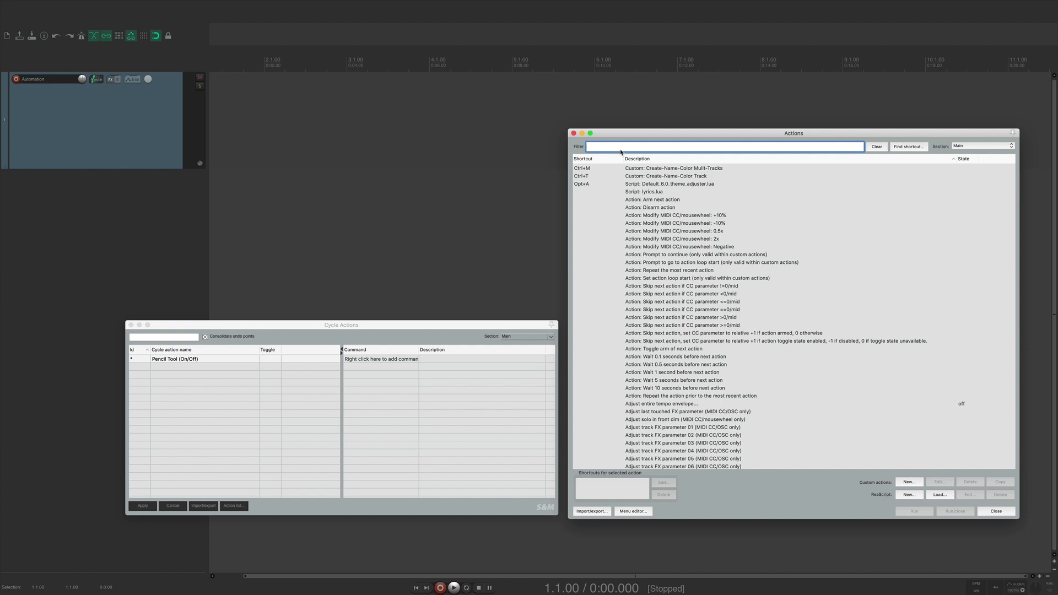
Filter actions for 'envelope segment' and add the freehand-draw-ignoring-snap action (39164) as the first command
text(envelope segment)
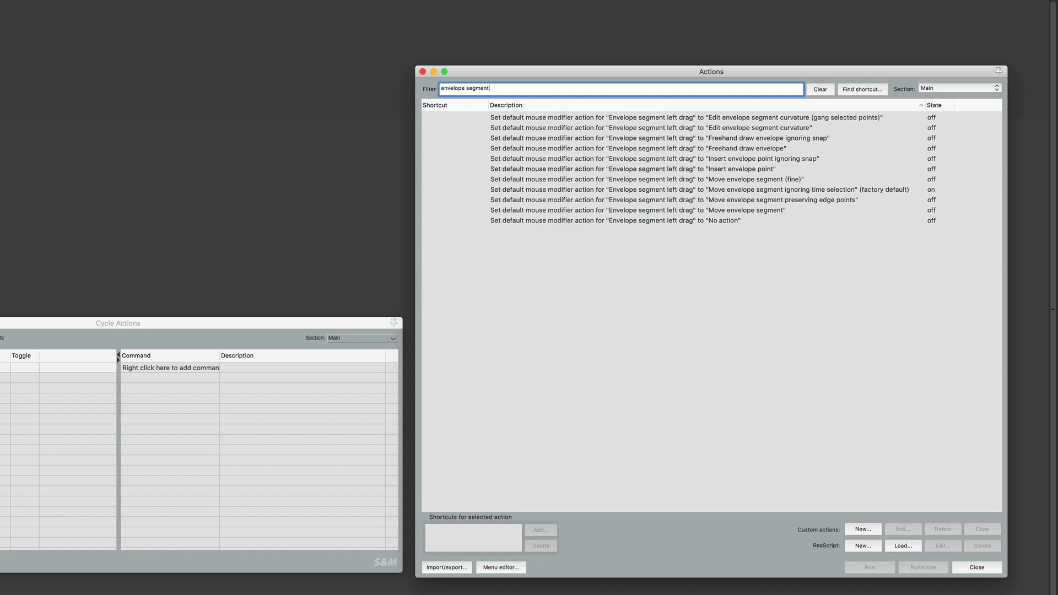
click(520, 139)
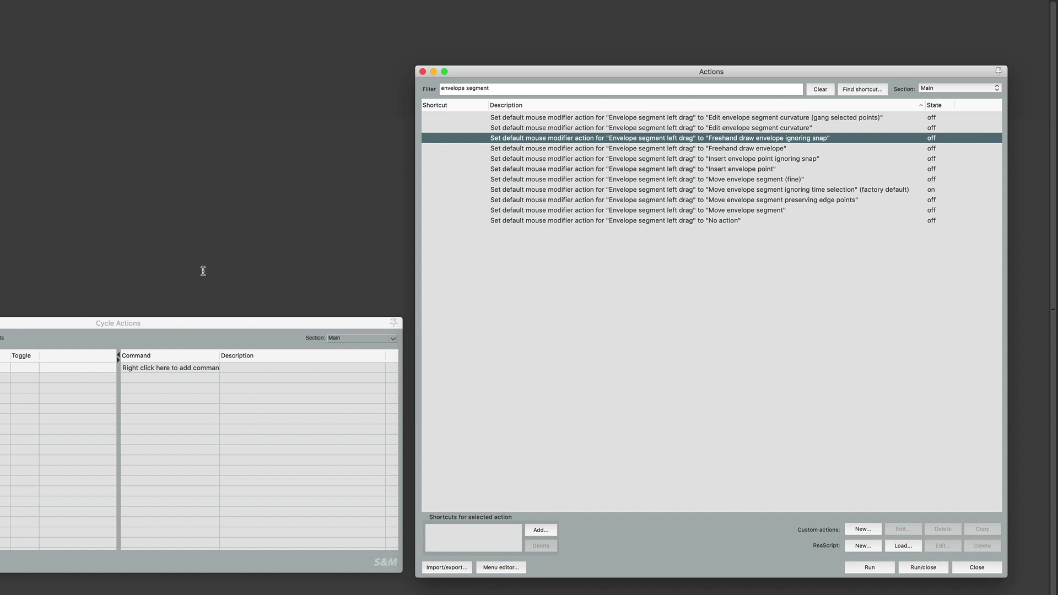
click(157, 368)
right_click(157, 368)
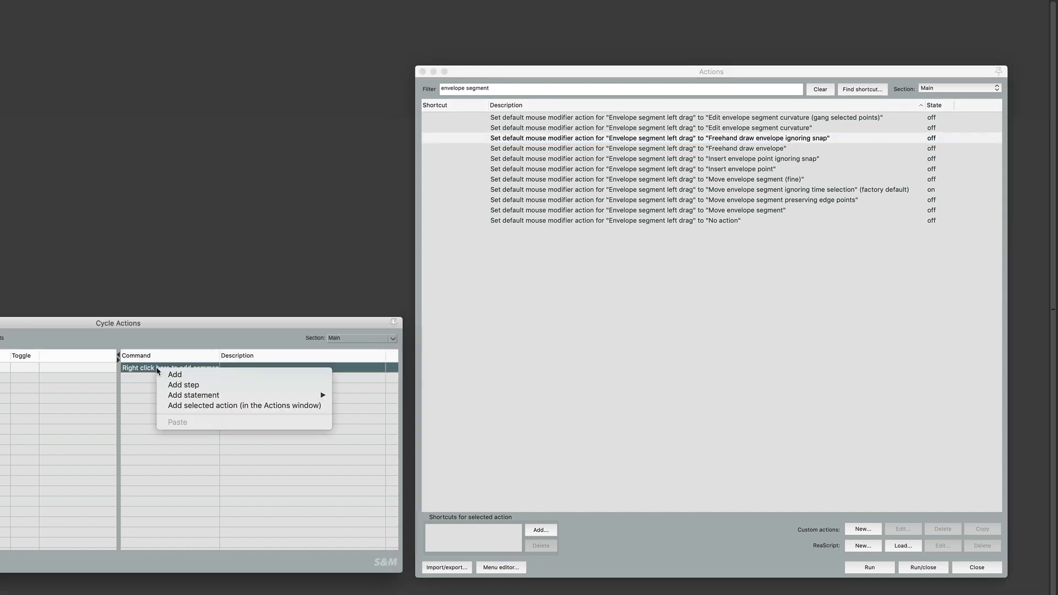
click(166, 406)
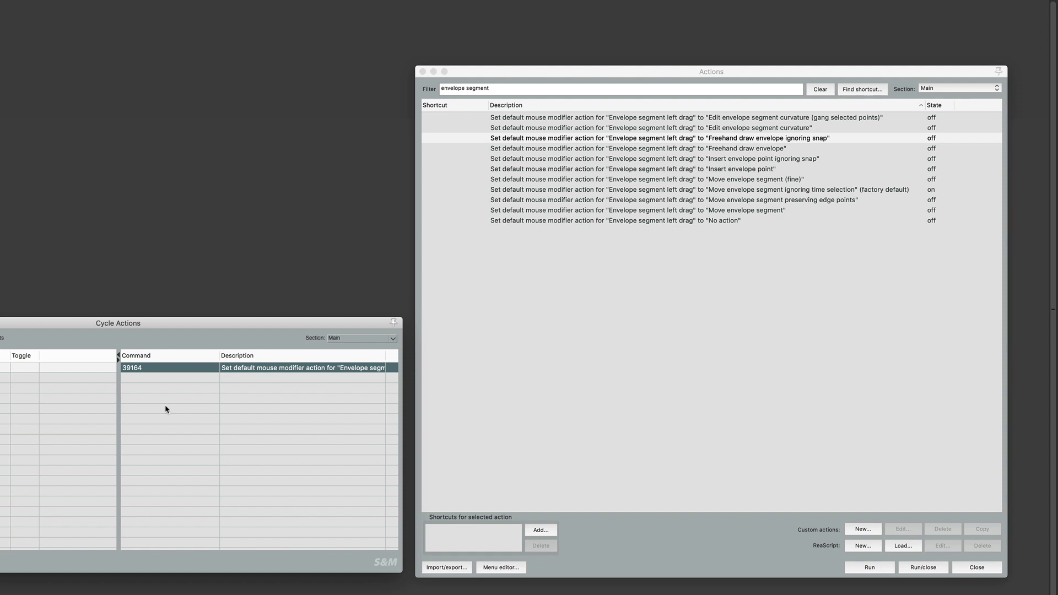
Add a '!' step separator after 39164 and select 'Move envelope segment ignoring time selection'
click(200, 417)
right_click(210, 408)
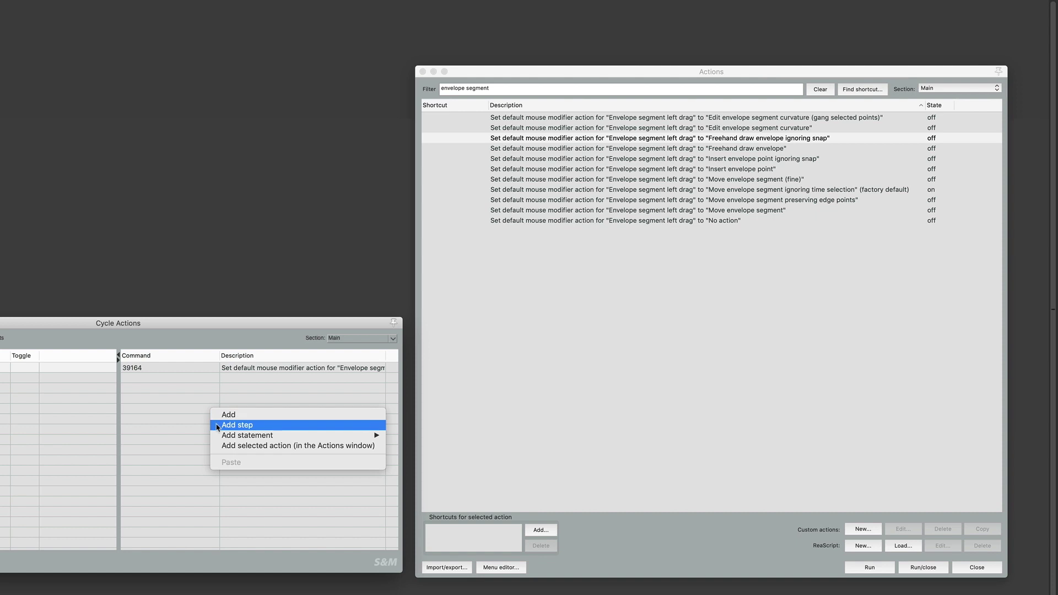
click(238, 425)
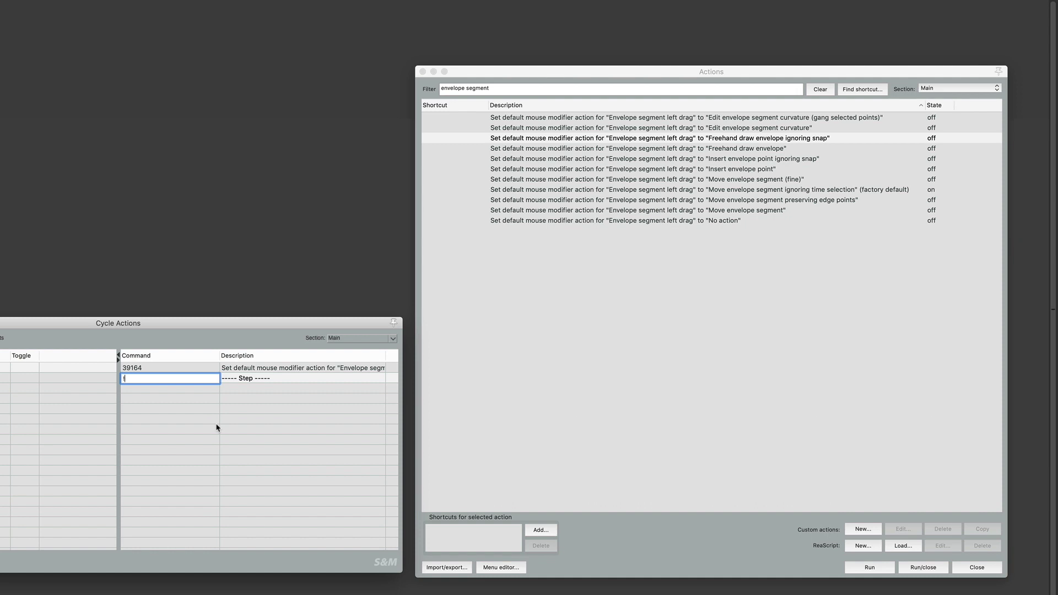
click(652, 190)
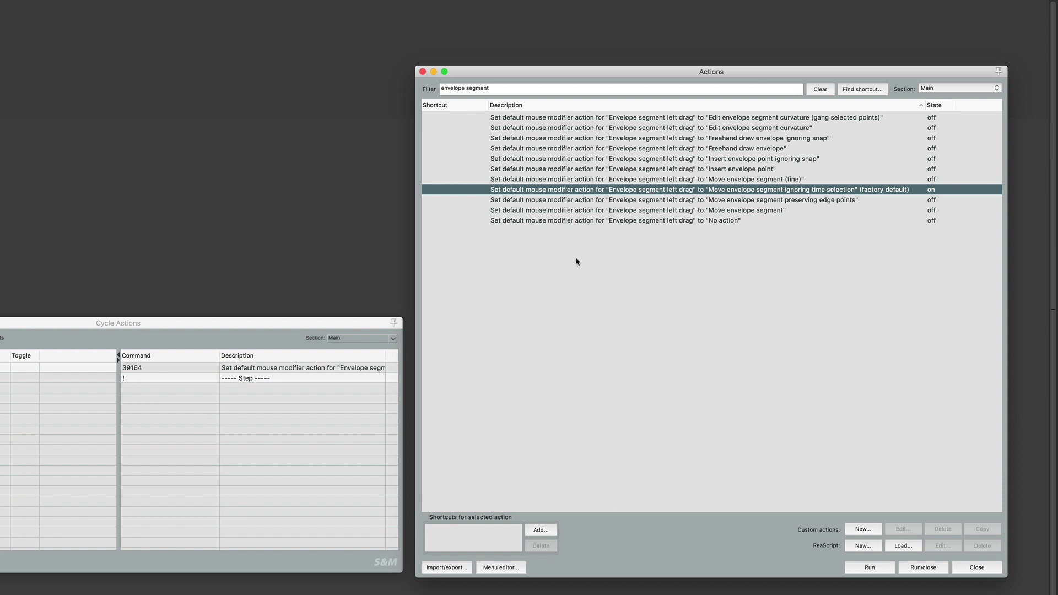
click(218, 412)
Add command 39161 as the second step and apply the Pencil Tool (On/Off) cycle action
right_click(218, 411)
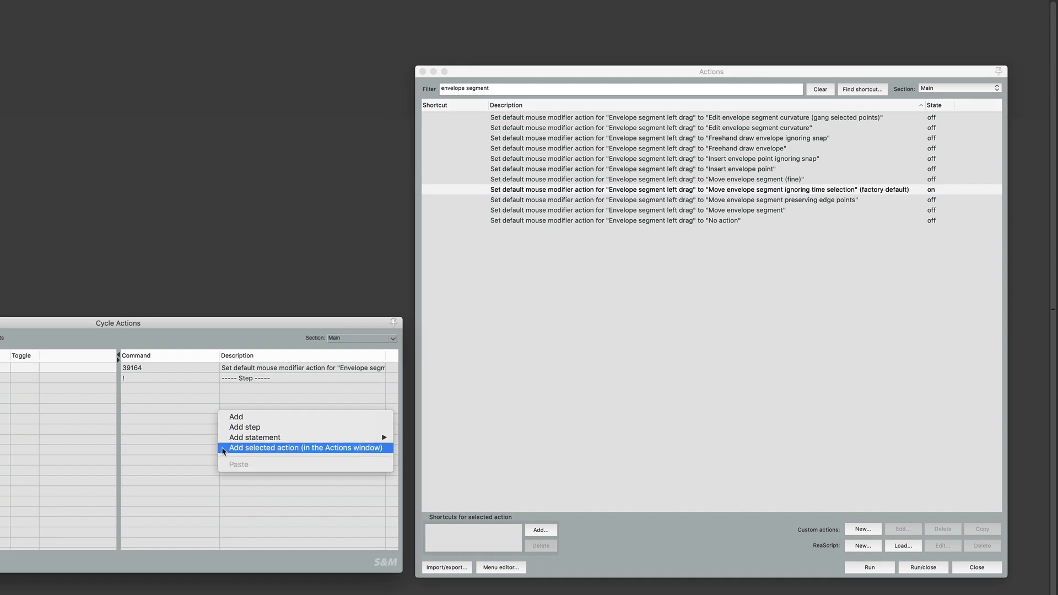
click(276, 448)
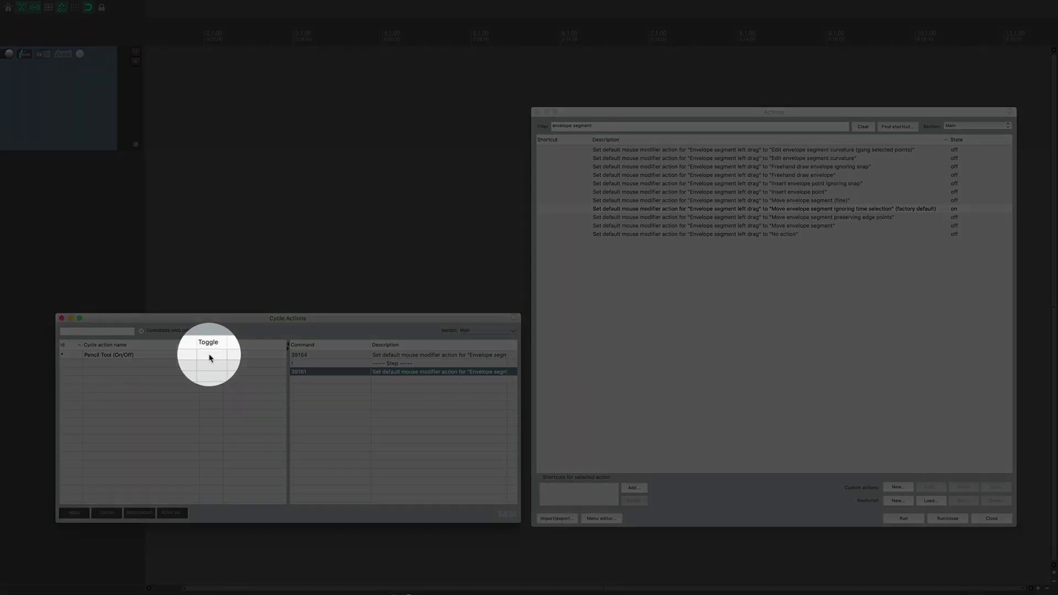
click(210, 358)
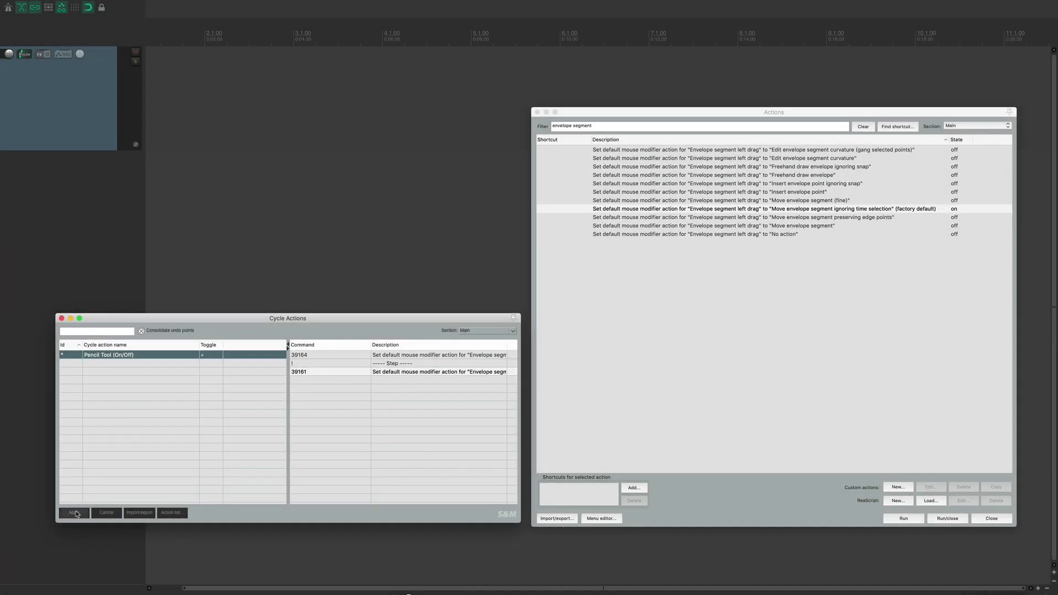
click(75, 513)
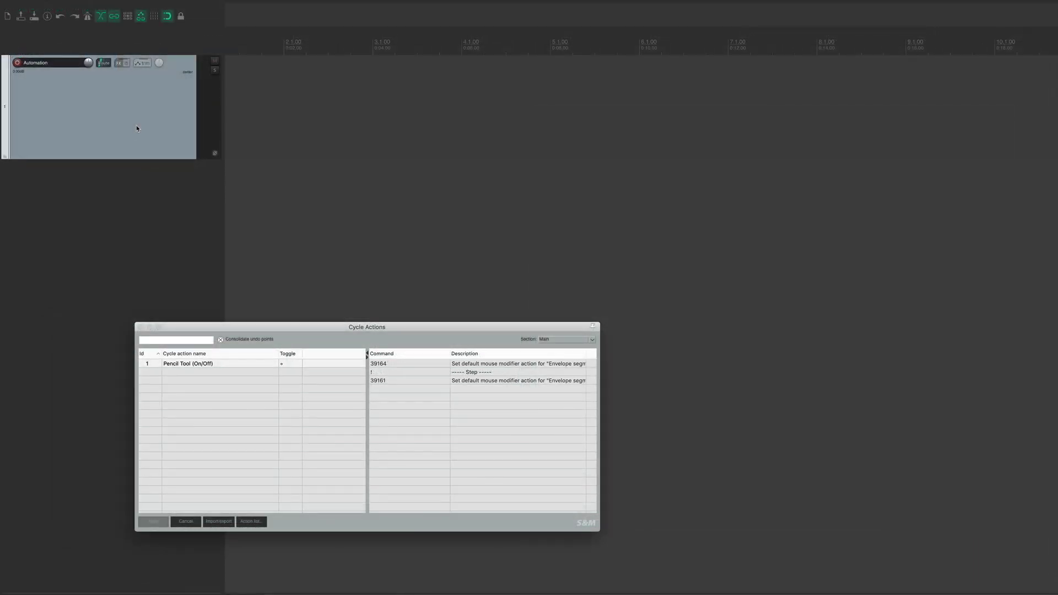
Show the Volume envelope with V, drag its line, then add a point pulled down to -4.80 dB
key(v)
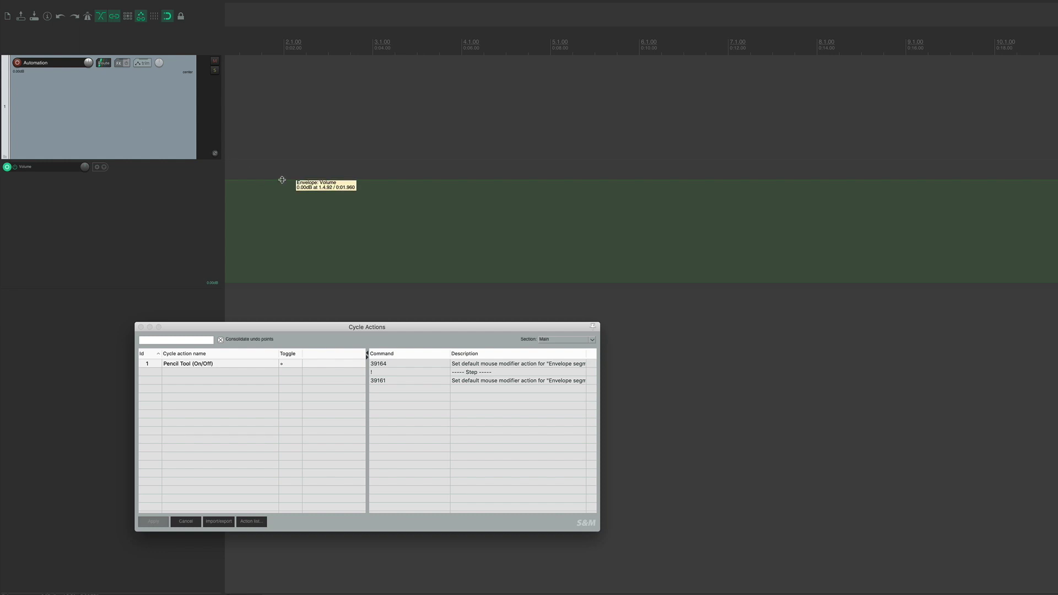
drag(282, 180, 340, 178)
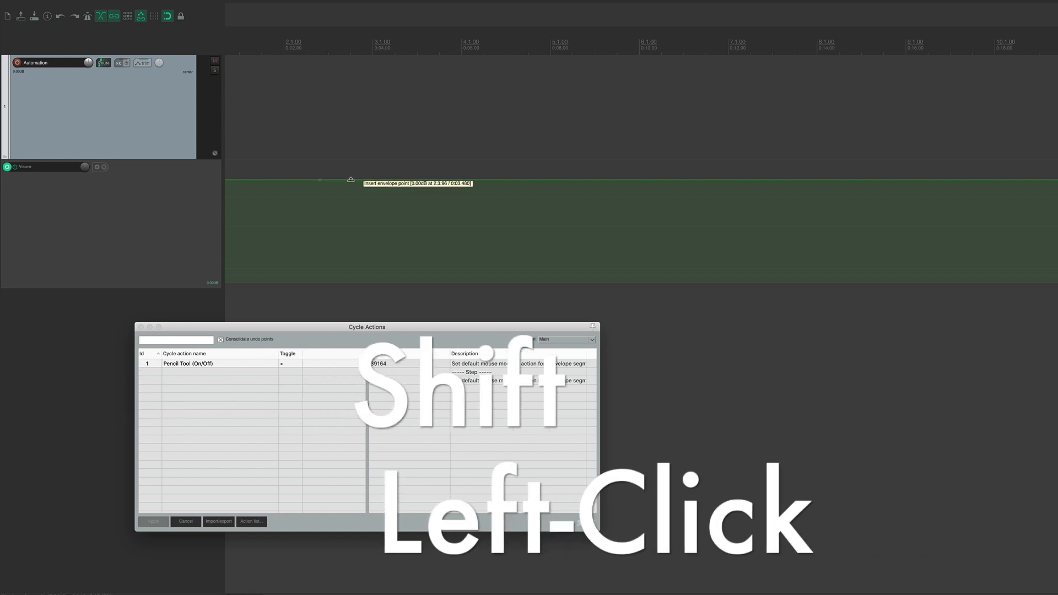
mouse_move(352, 180)
mouse_down()
mouse_move(371, 182)
mouse_move(371, 205)
mouse_move(470, 192)
mouse_move(501, 224)
mouse_move(555, 194)
mouse_move(579, 216)
mouse_move(613, 201)
mouse_up()
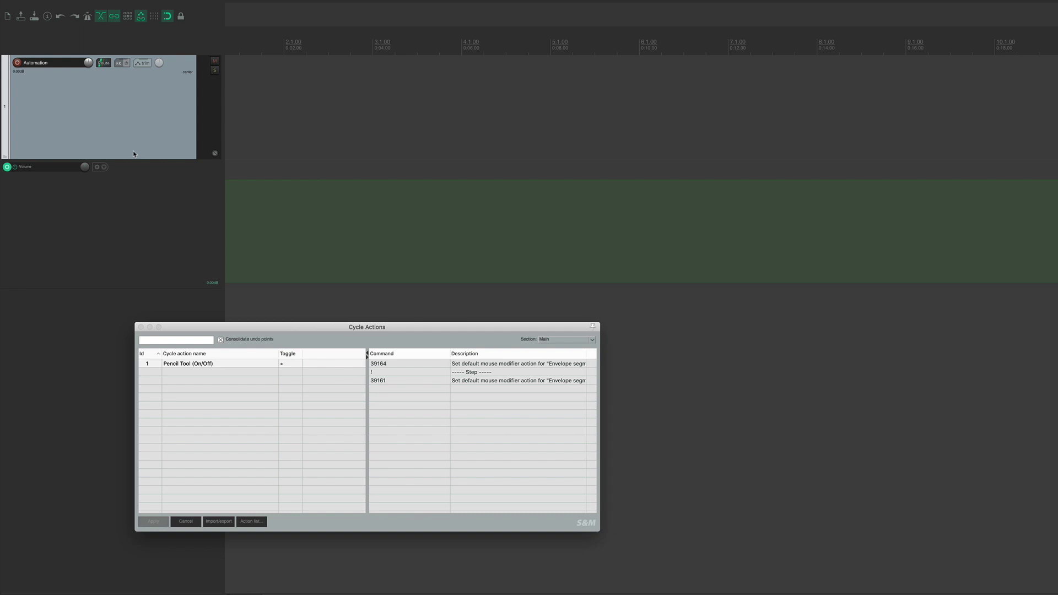
Run the Pencil Tool cycle action and freehand-draw a bump into the Volume envelope
click(171, 363)
right_click(174, 364)
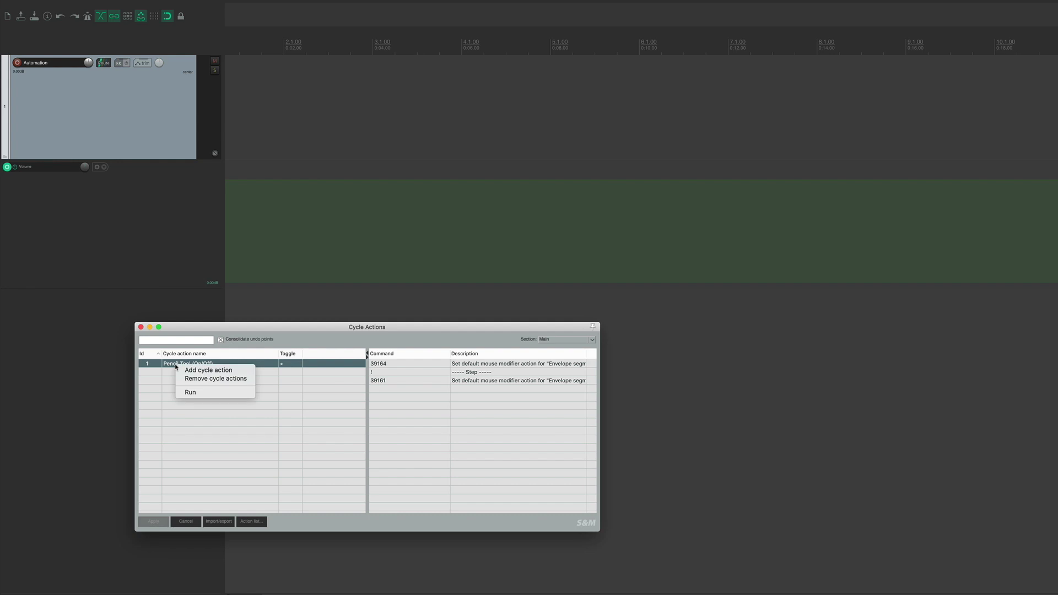
click(187, 393)
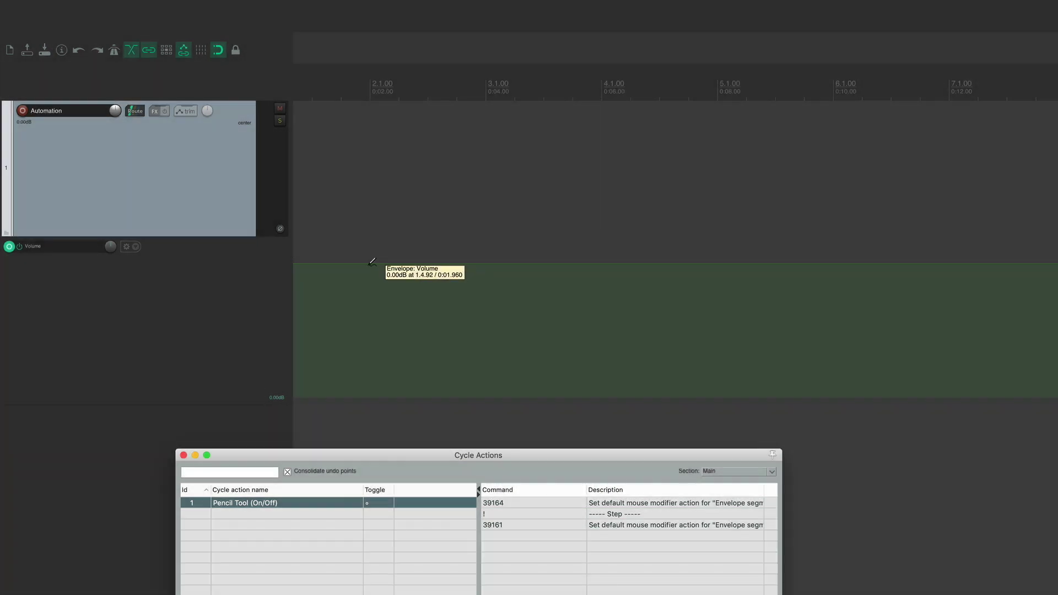
mouse_move(367, 265)
mouse_down()
mouse_move(411, 259)
mouse_move(425, 282)
mouse_move(454, 284)
mouse_move(480, 252)
mouse_move(513, 277)
mouse_move(554, 250)
mouse_move(573, 251)
mouse_move(597, 280)
mouse_move(625, 256)
mouse_move(654, 264)
mouse_up()
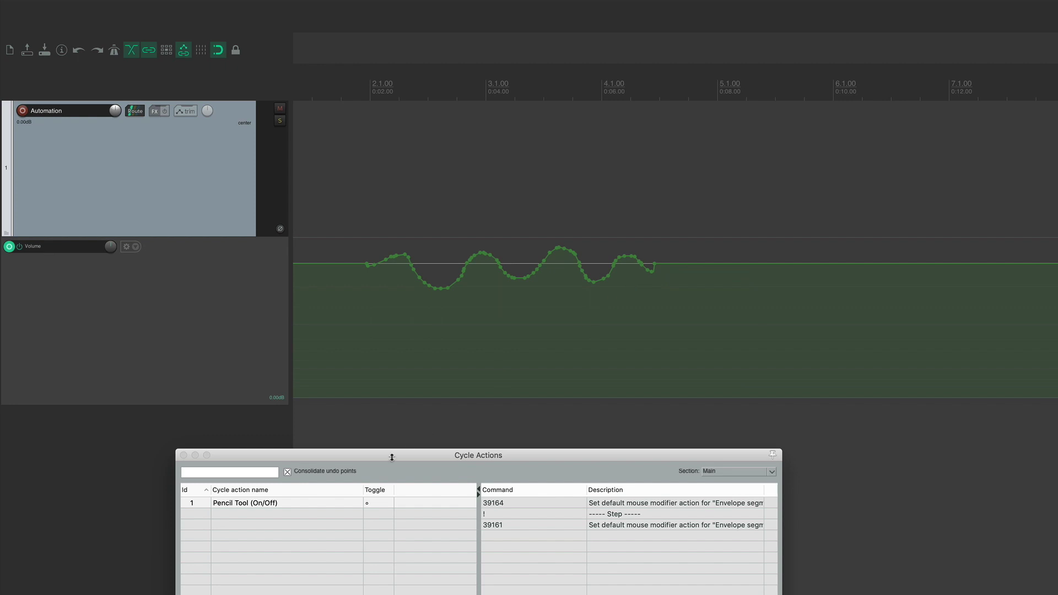
Run the cycle action again to turn the pencil off, then drag the envelope segment normally
click(264, 505)
right_click(265, 505)
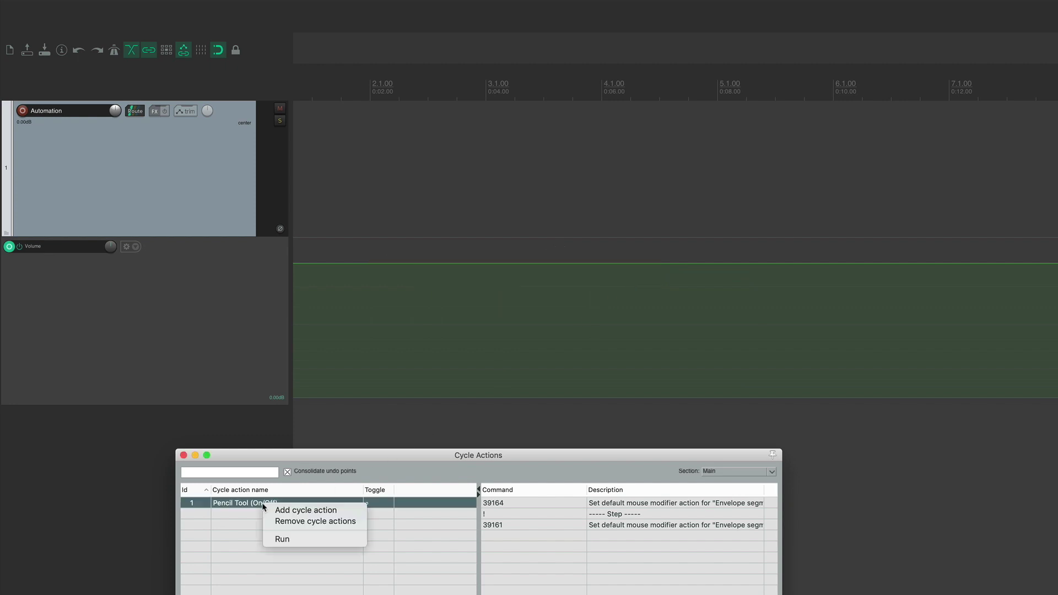
click(272, 540)
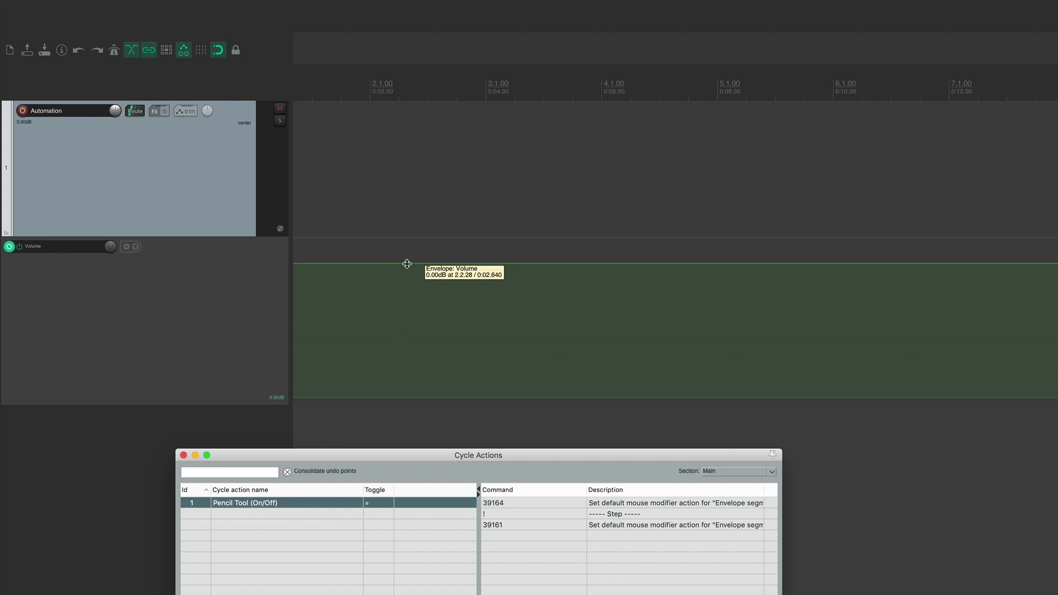
drag(406, 264, 464, 260)
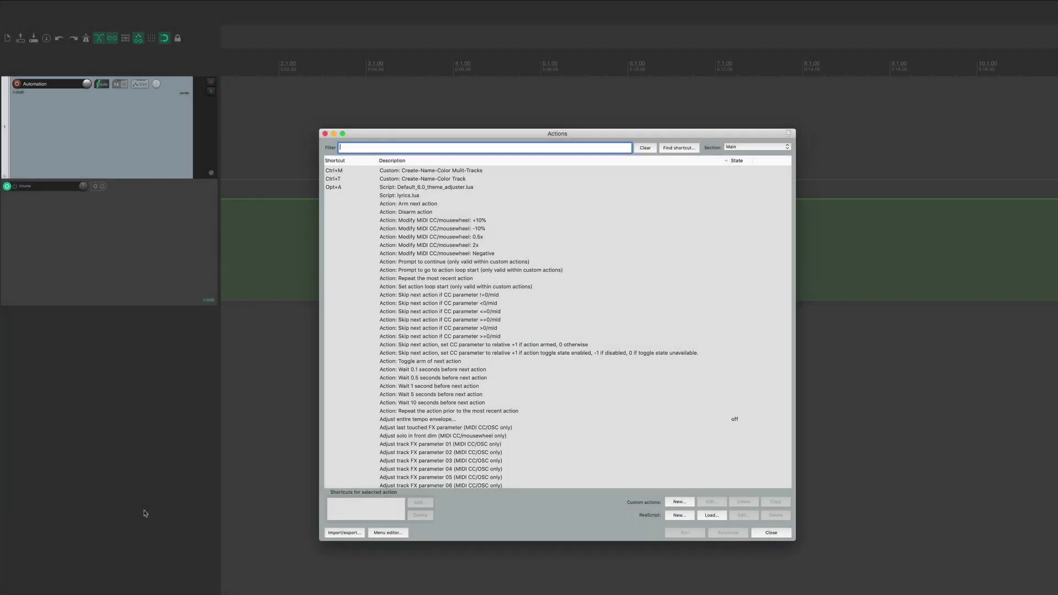
Bind Ctrl+P to Pencil Tool (On/Off), then test-draw a freehand wave on the Volume envelope
text(pencil)
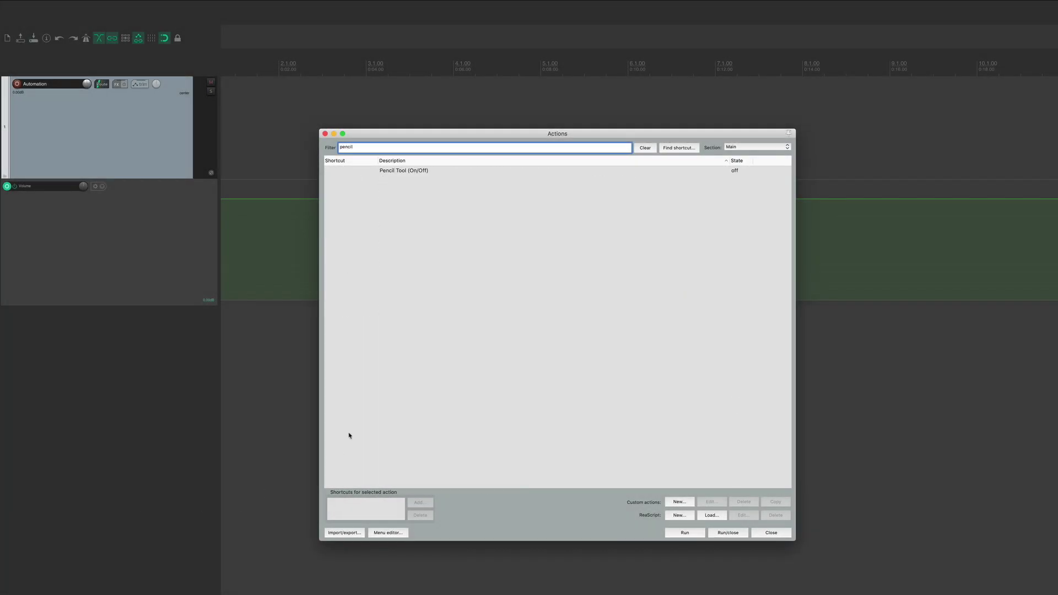
click(412, 172)
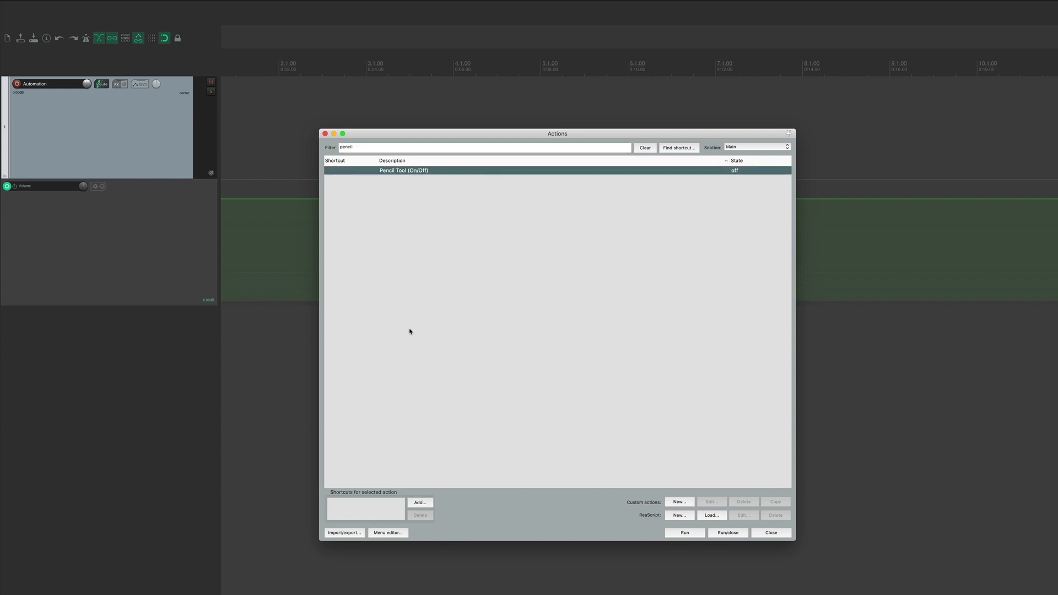
click(418, 503)
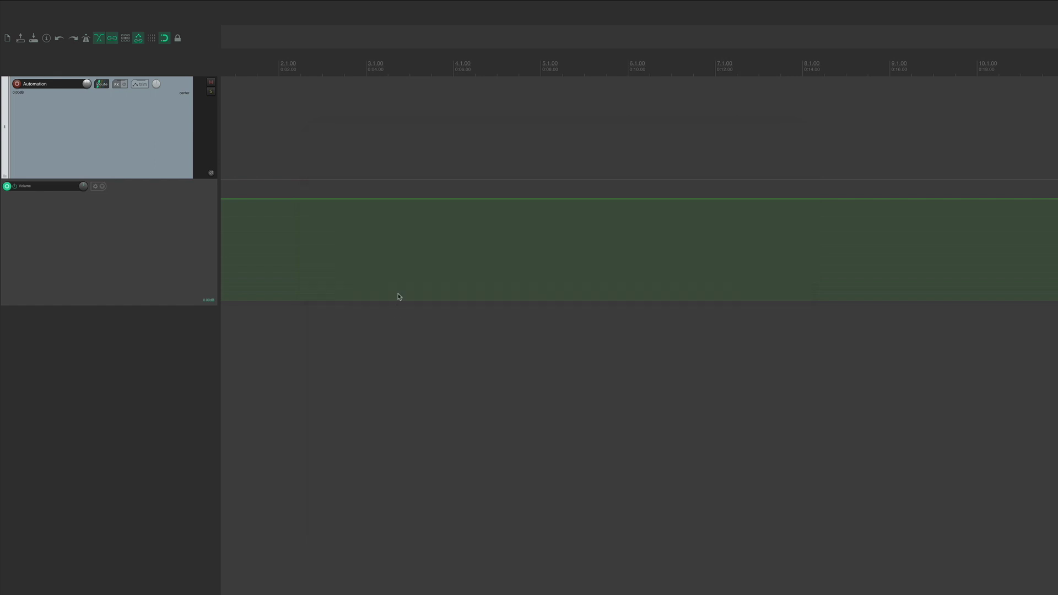
mouse_move(399, 195)
mouse_down()
mouse_move(458, 208)
mouse_move(485, 194)
mouse_up()
mouse_move(529, 200)
mouse_down()
mouse_move(530, 219)
mouse_move(532, 206)
mouse_up()
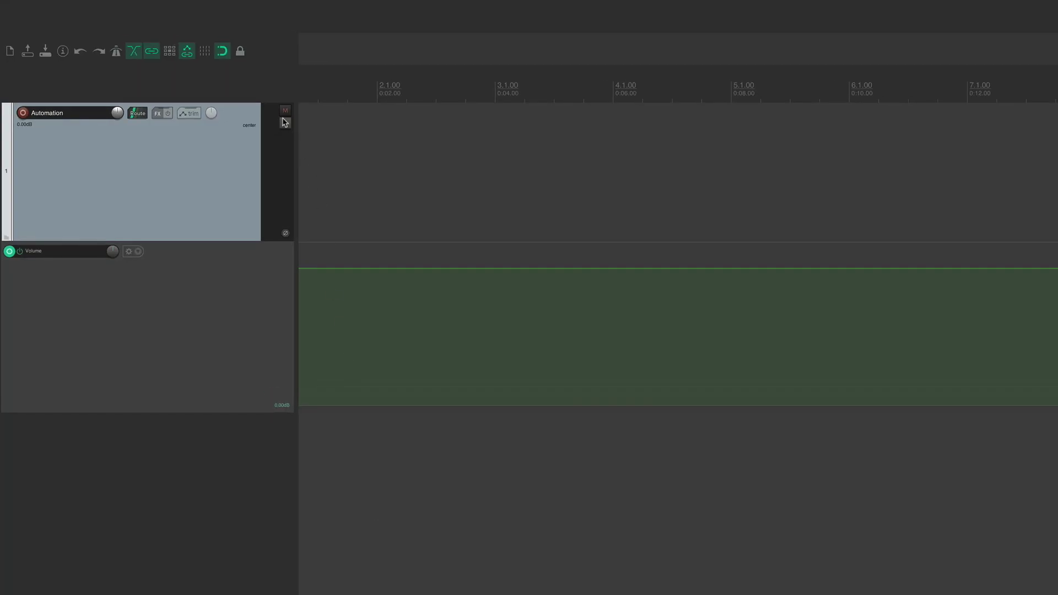
Insert the Pencil Tool (On/Off) action into the main toolbar's customization list
right_click(261, 61)
click(278, 111)
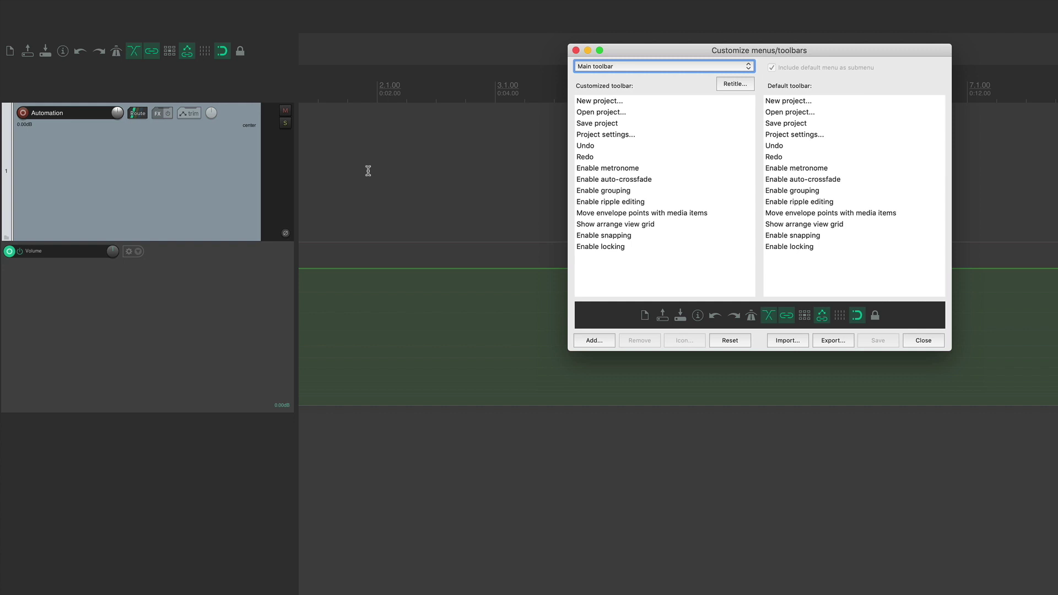
right_click(591, 274)
click(599, 281)
text(pencil)
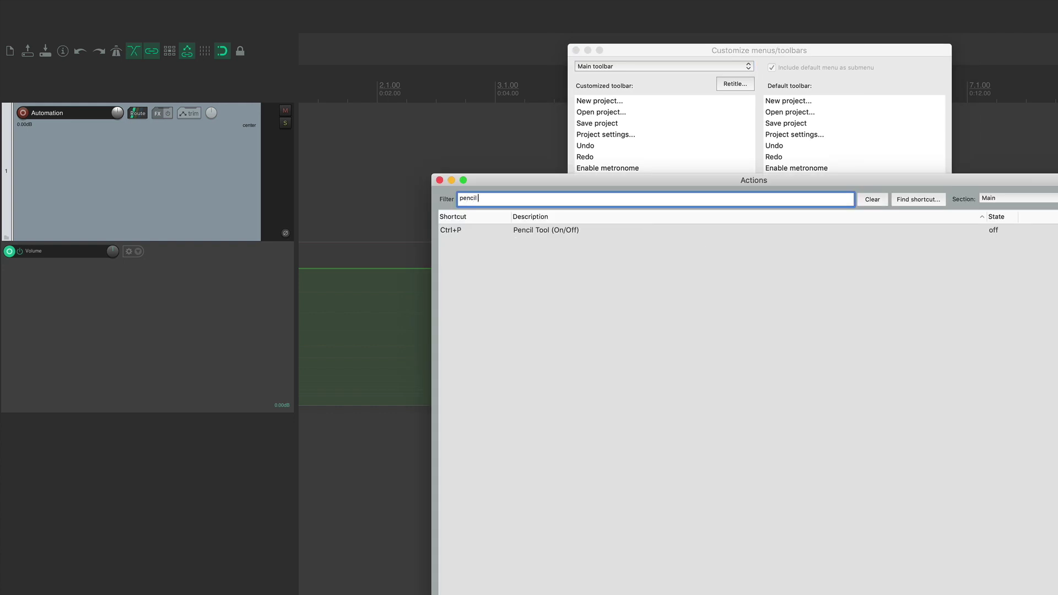
click(555, 230)
key(Return)
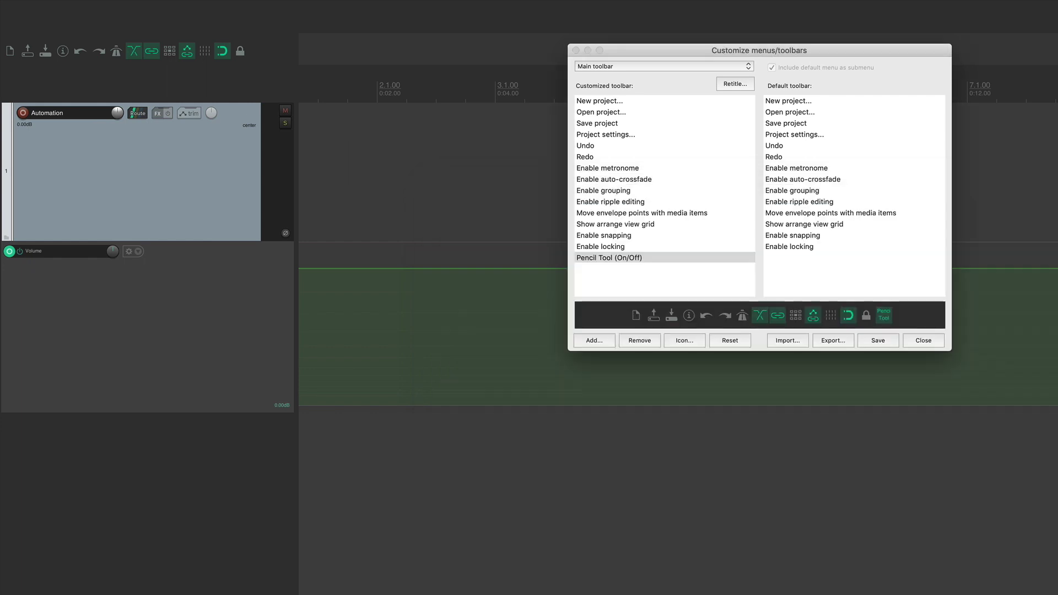
Give the Pencil Tool button the pencil icon and save the toolbar
click(885, 319)
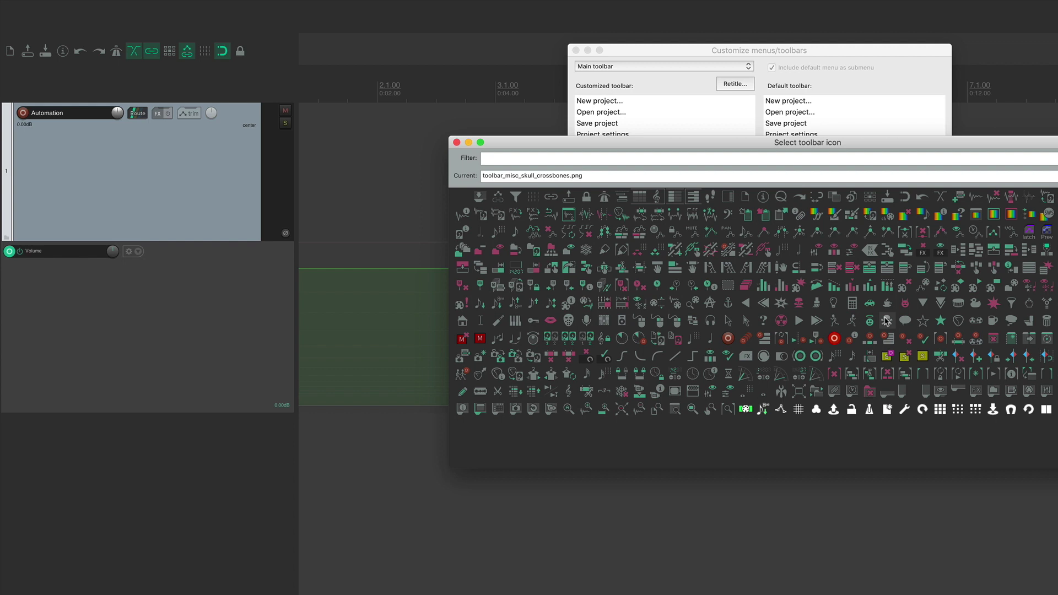
click(543, 159)
text(pencil)
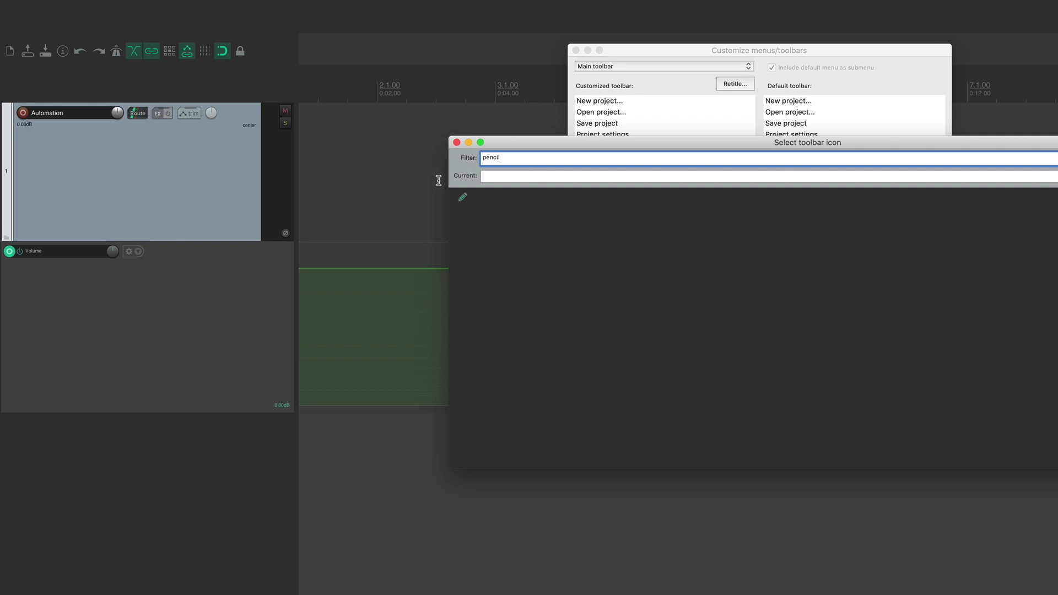
click(463, 196)
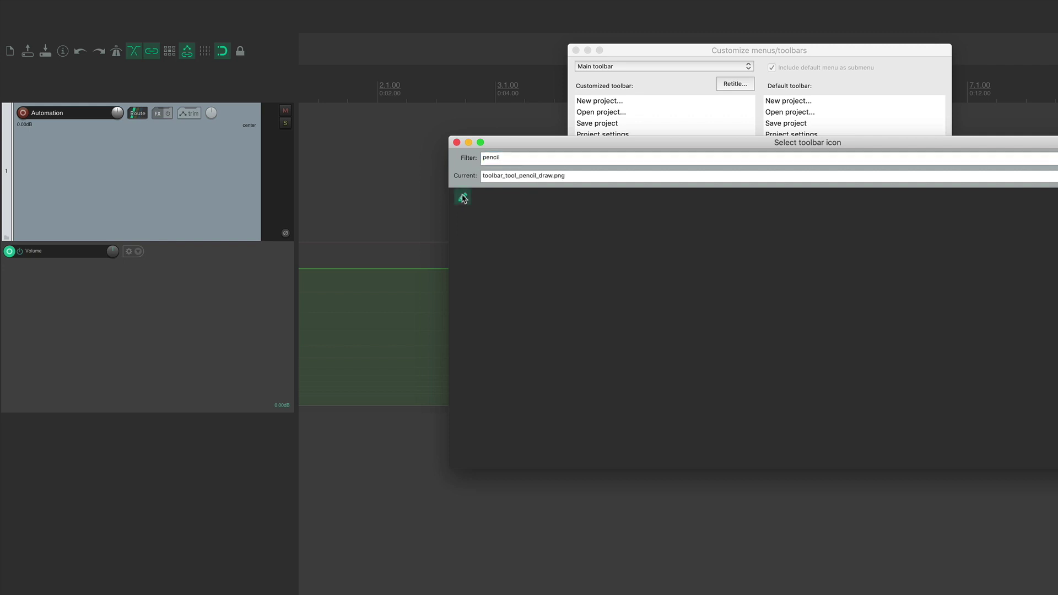
click(616, 464)
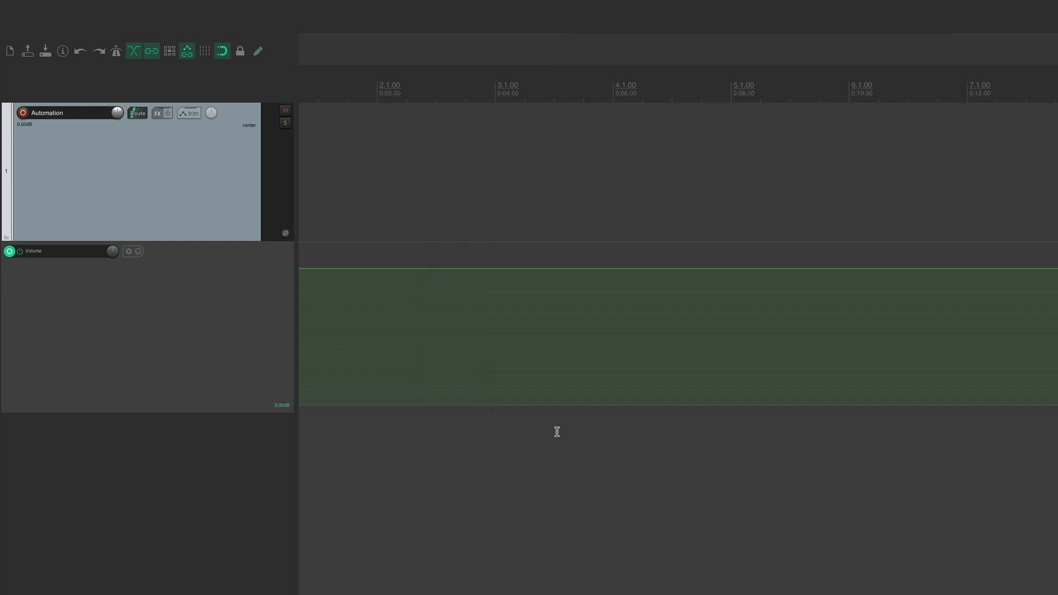
Toggle the pencil toolbar button on, draw a dip into the Volume envelope, then toggle it off
click(258, 51)
mouse_move(353, 269)
mouse_down()
mouse_move(380, 304)
mouse_move(437, 250)
mouse_move(455, 284)
mouse_move(502, 298)
mouse_up()
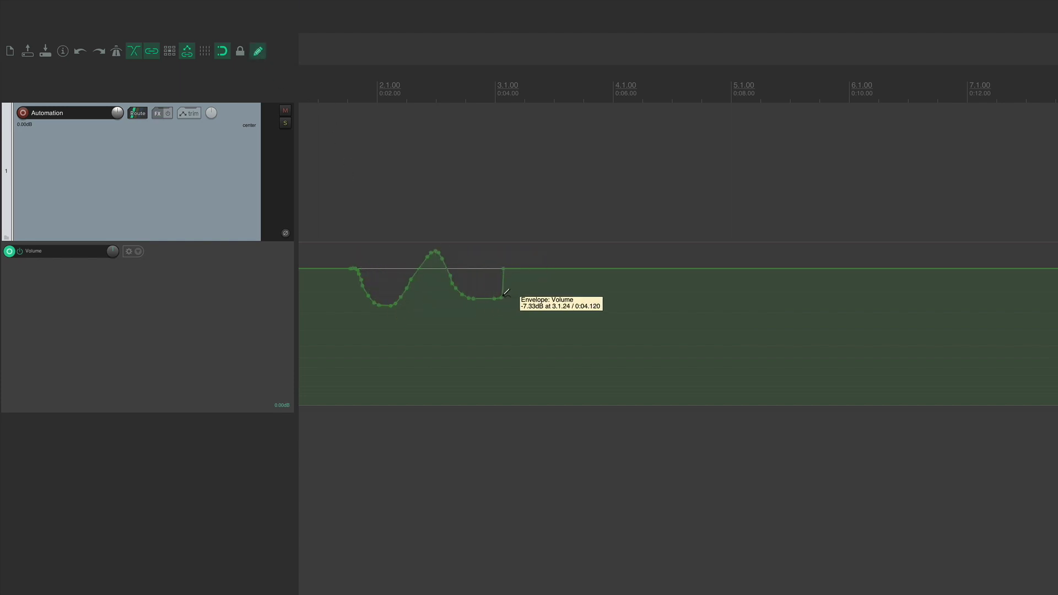
click(259, 52)
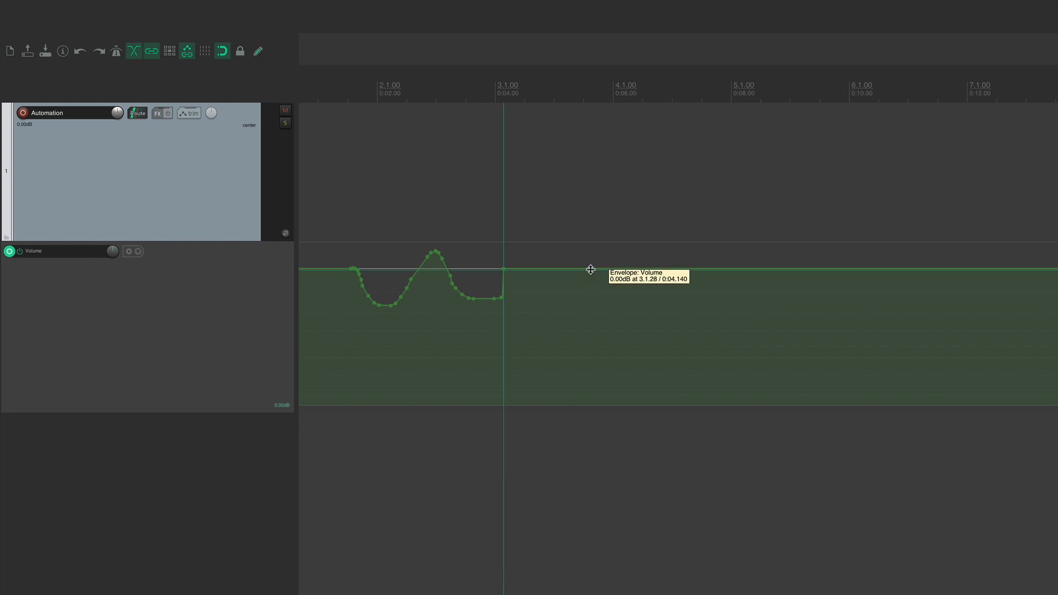